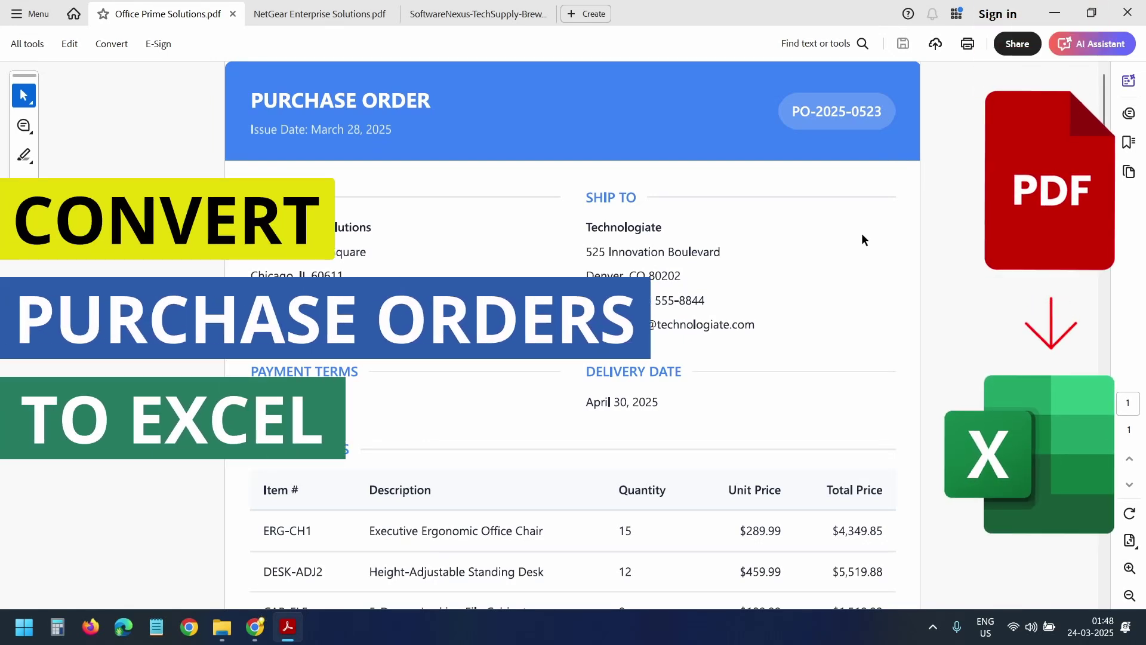
Step: Review the line items of the Office Prime and NetGear Enterprise Solutions purchase orders
scroll(667, 251, "down", 3)
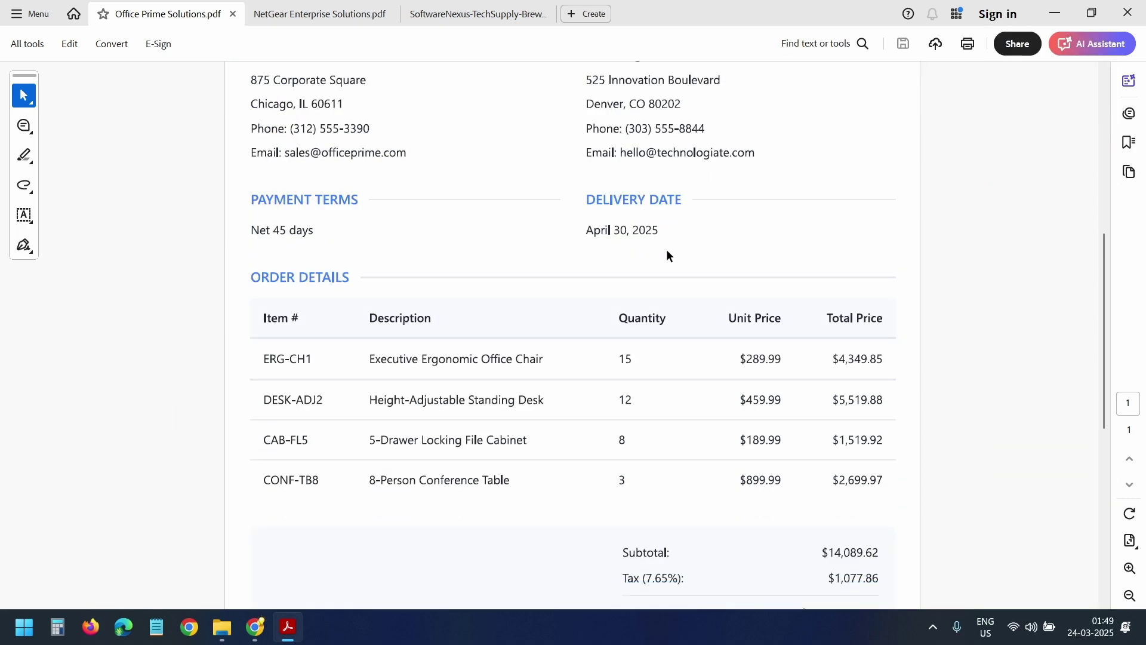
scroll(666, 250, "up", 3)
key("ctrl+Tab")
scroll(570, 210, "down", 1)
scroll(569, 207, "down", 3)
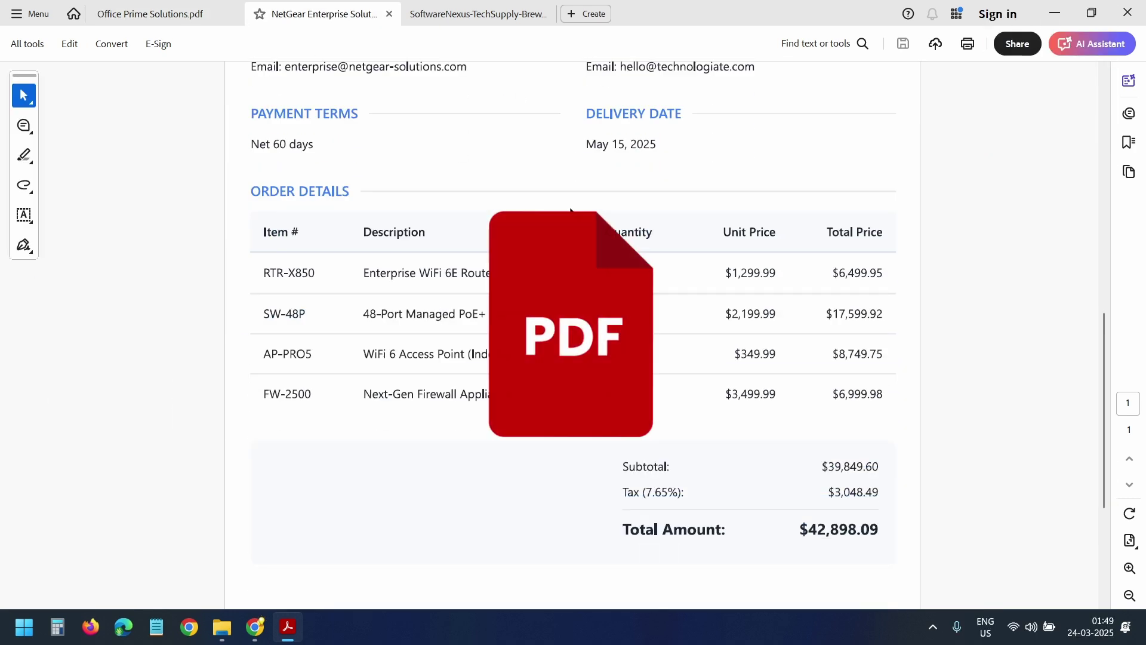
scroll(526, 119, "up", 5)
Step: Review the SoftwareNexus purchase order's line items, then switch to the Lido files page
left_click(493, 12)
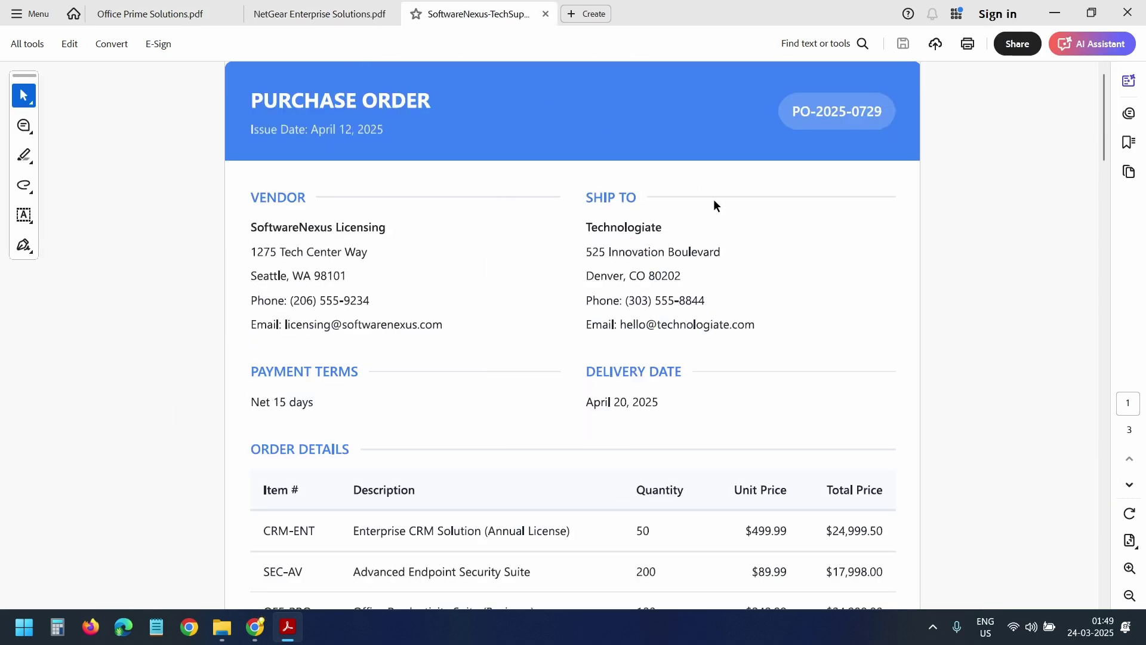
scroll(714, 203, "down", 6)
scroll(713, 203, "down", 15)
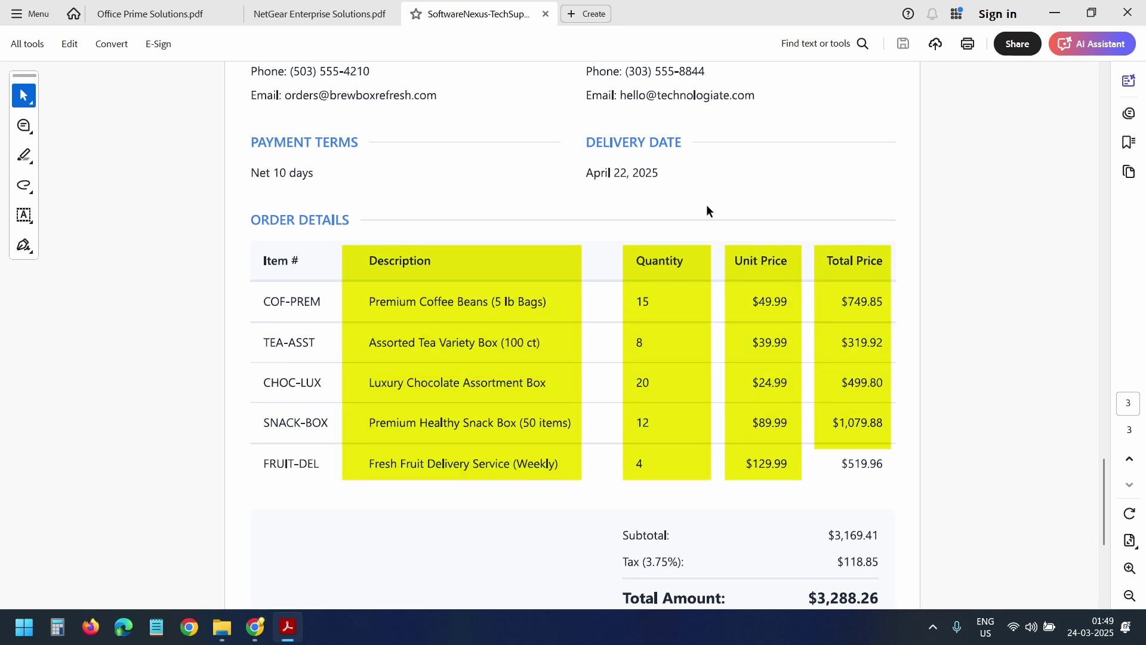
scroll(707, 204, "up", 4)
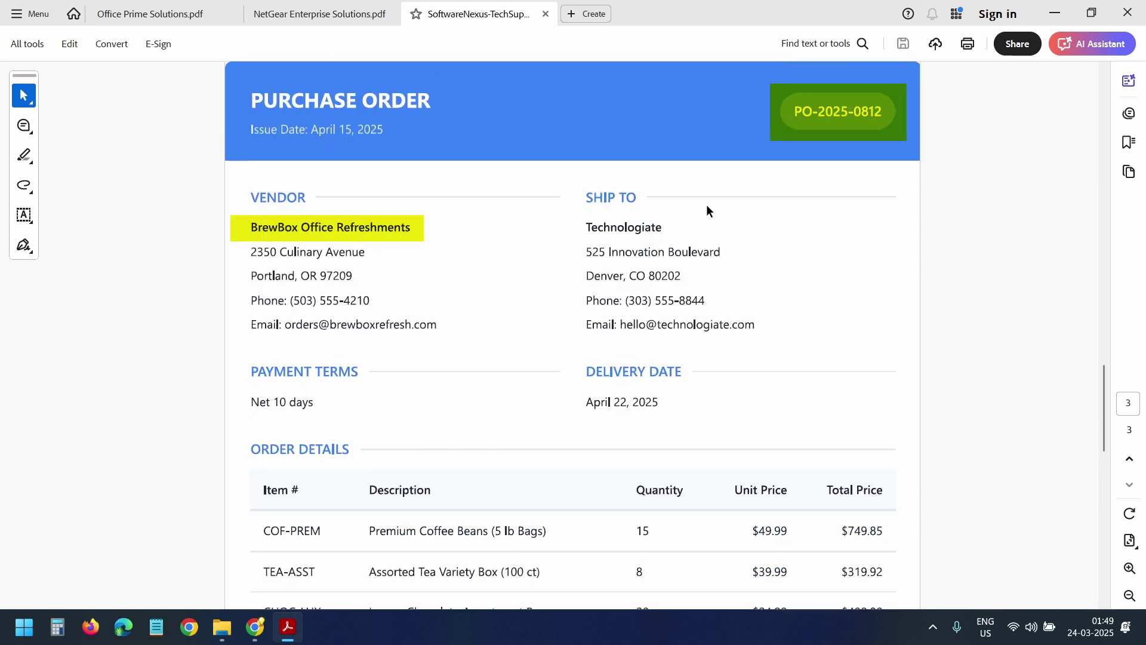
key("alt+Tab")
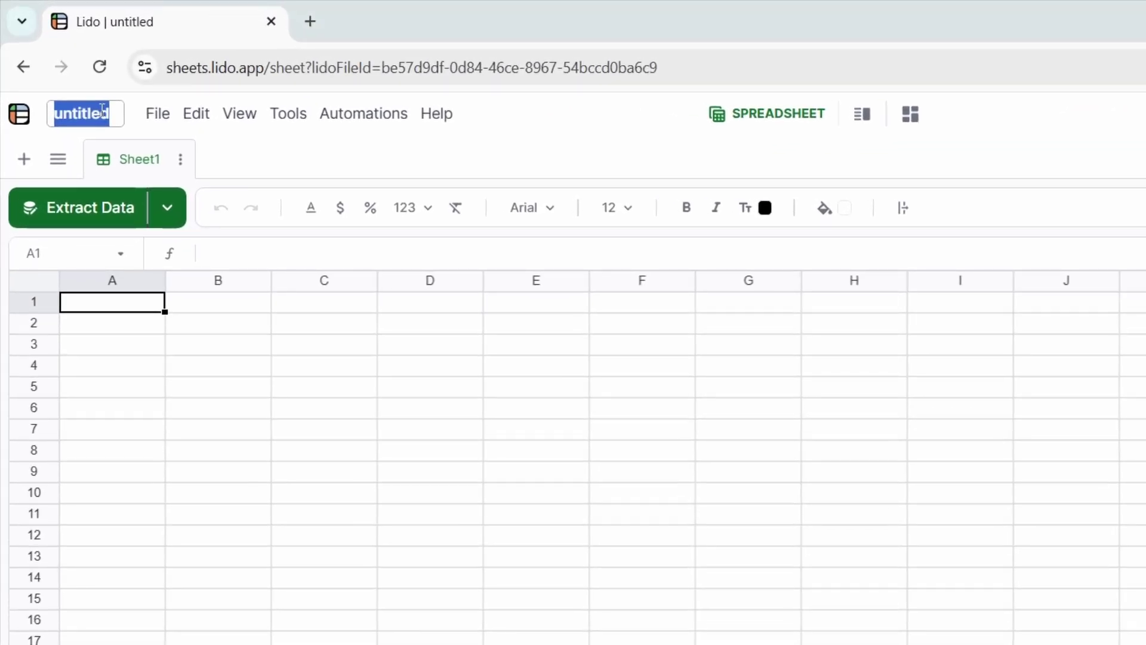
Step: Title the new spreadsheet 'PO Data' and bring up the Tools list
type("PO Data")
key("Return")
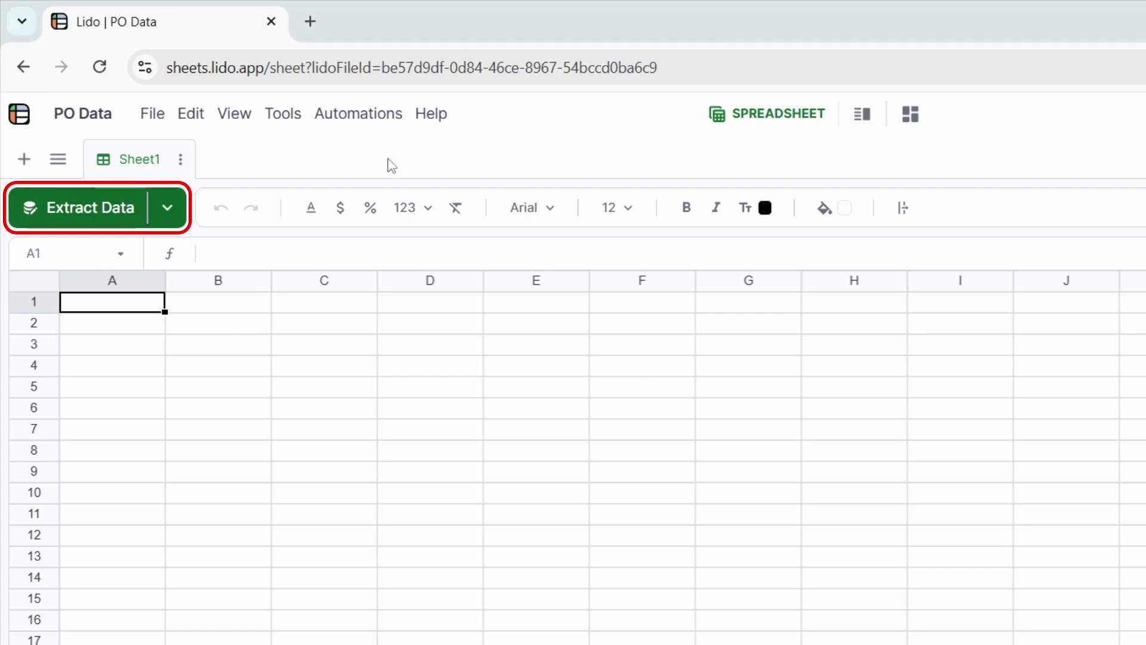
left_click(289, 118)
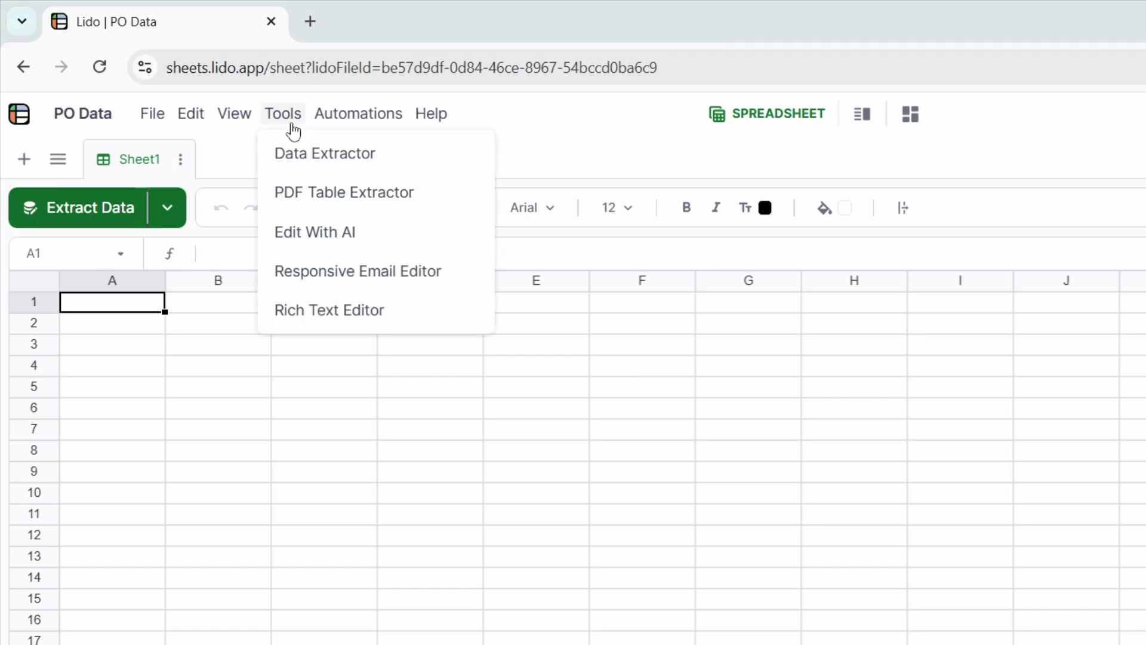
Step: Open the Data Extractor and upload Office Prime Solutions.pdf from the computer
left_click(313, 160)
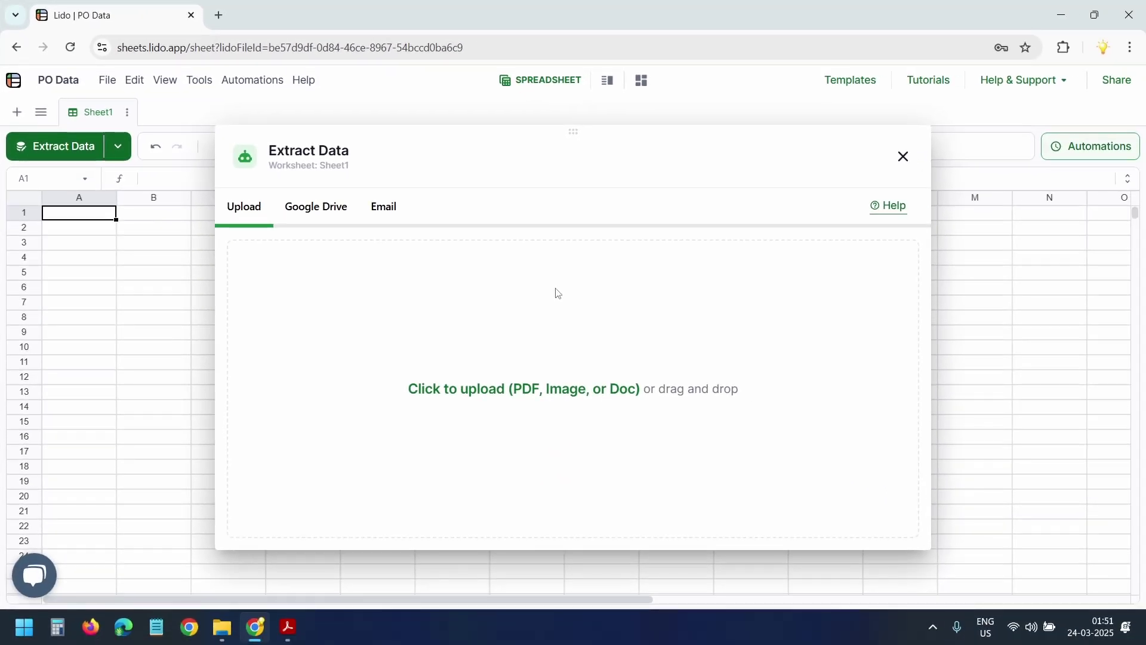
left_click(508, 400)
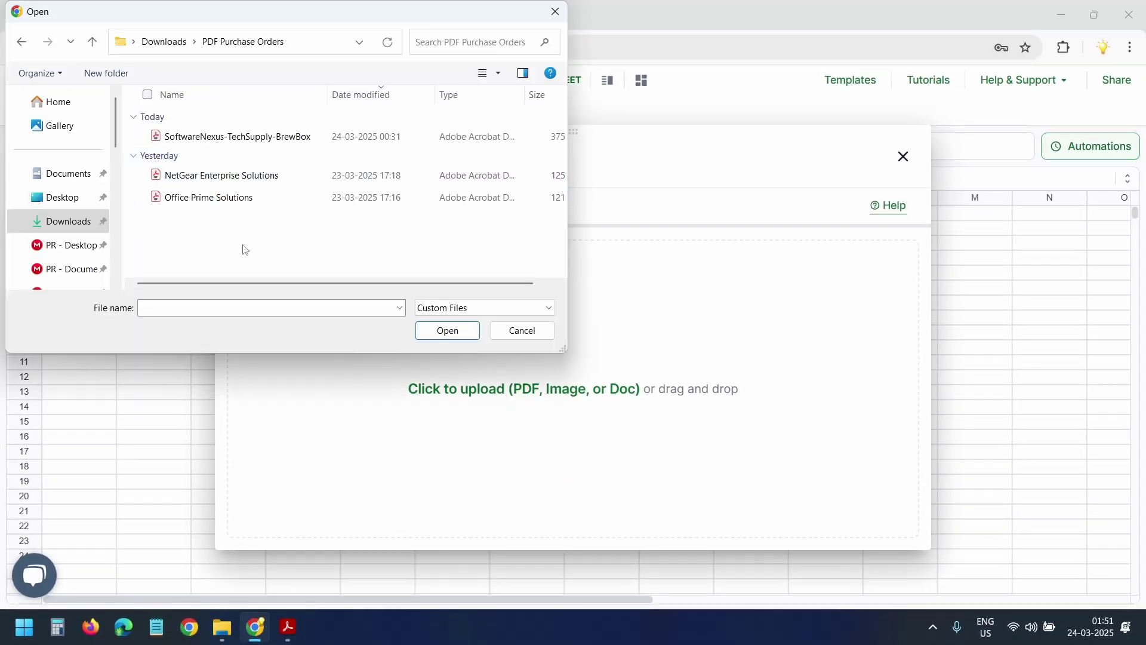
left_click(242, 203)
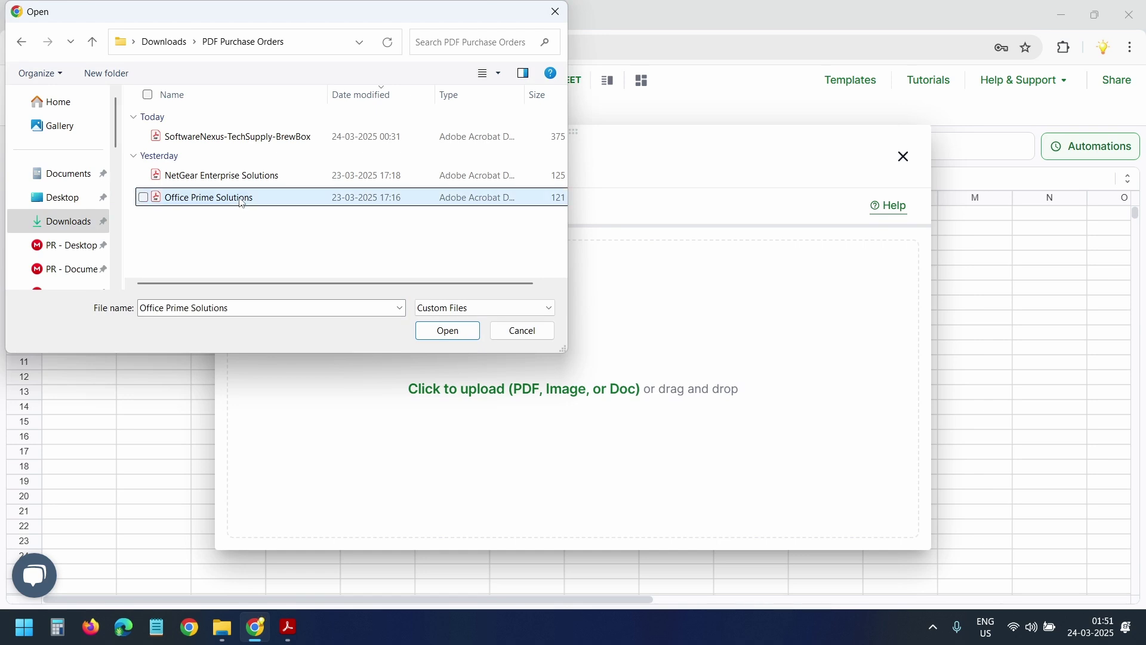
left_click(439, 333)
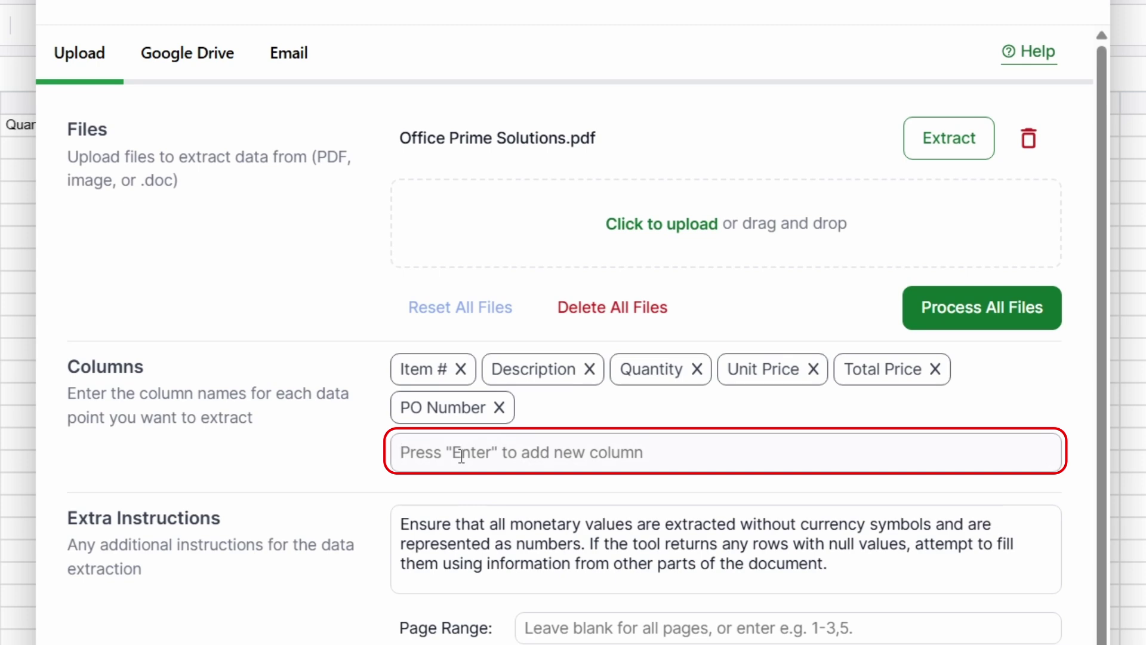
Step: Add Vendor as a seventh extraction column and move the panel aside to reveal the sheet
type("Vendor")
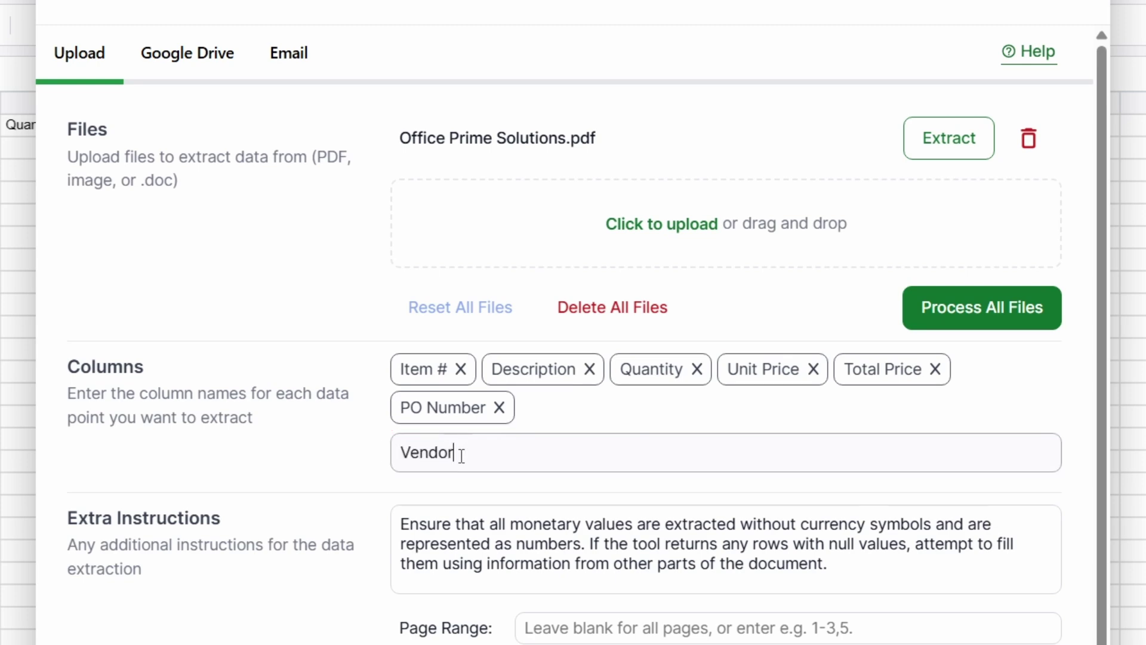
key("Return")
left_click_drag(775, 227, 929, 205)
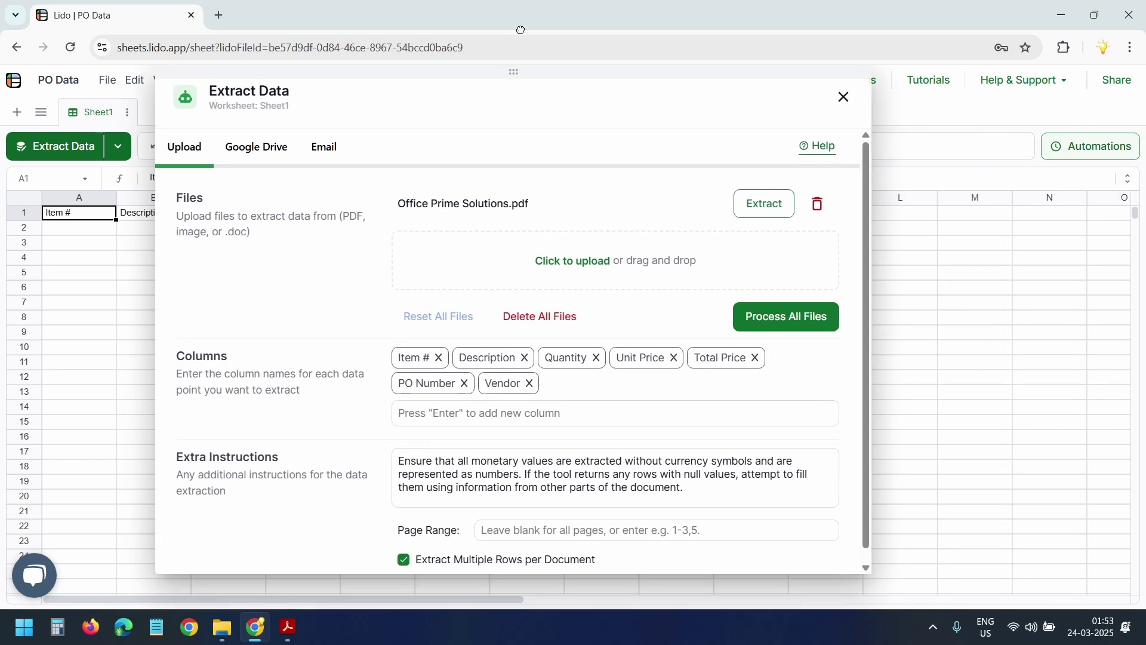
Step: Enter the headers 'Total PO Amount' in H1 and 'Total tax' in I1
left_click(858, 98)
left_click(588, 213)
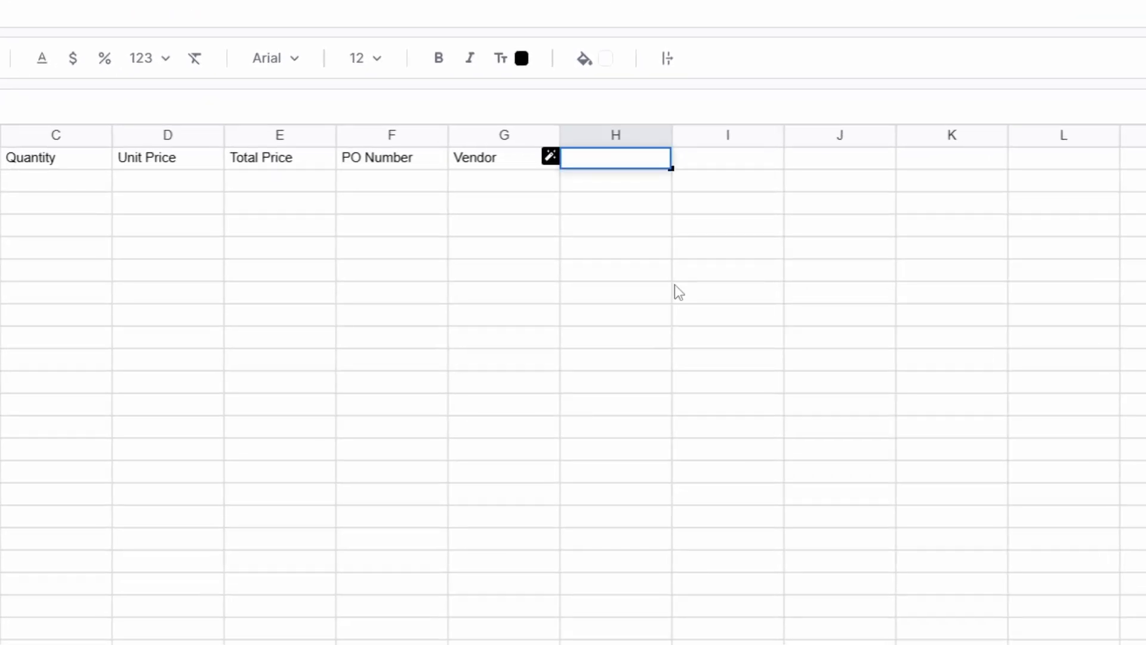
type("Total PO Amount")
key("Tab")
type("Total tax")
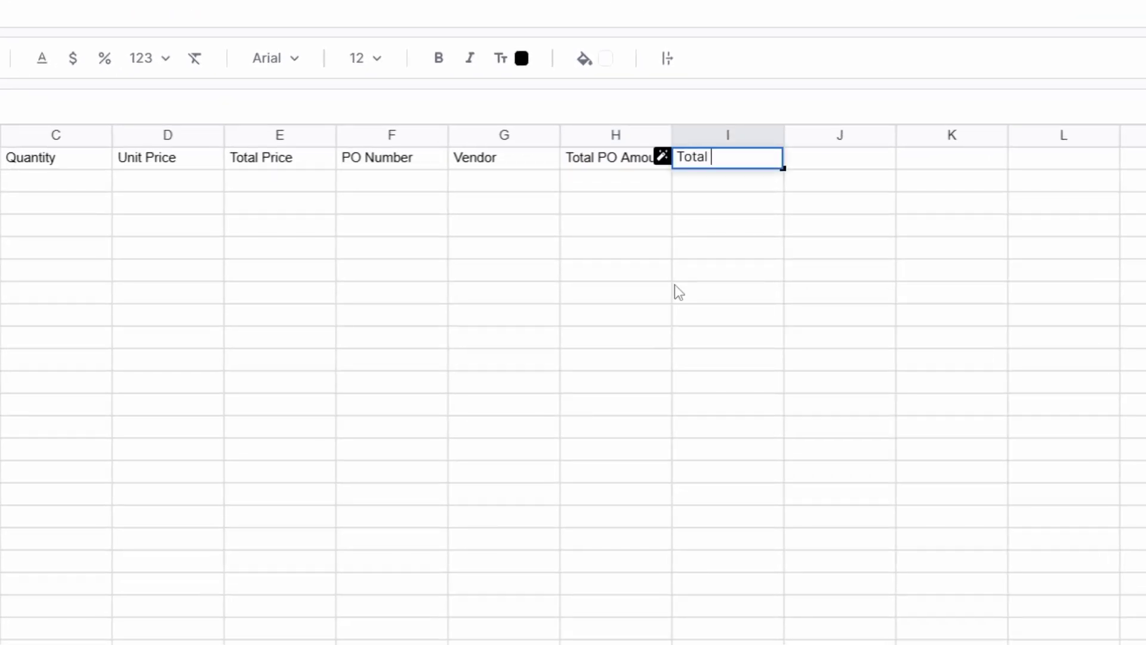
left_click(739, 166)
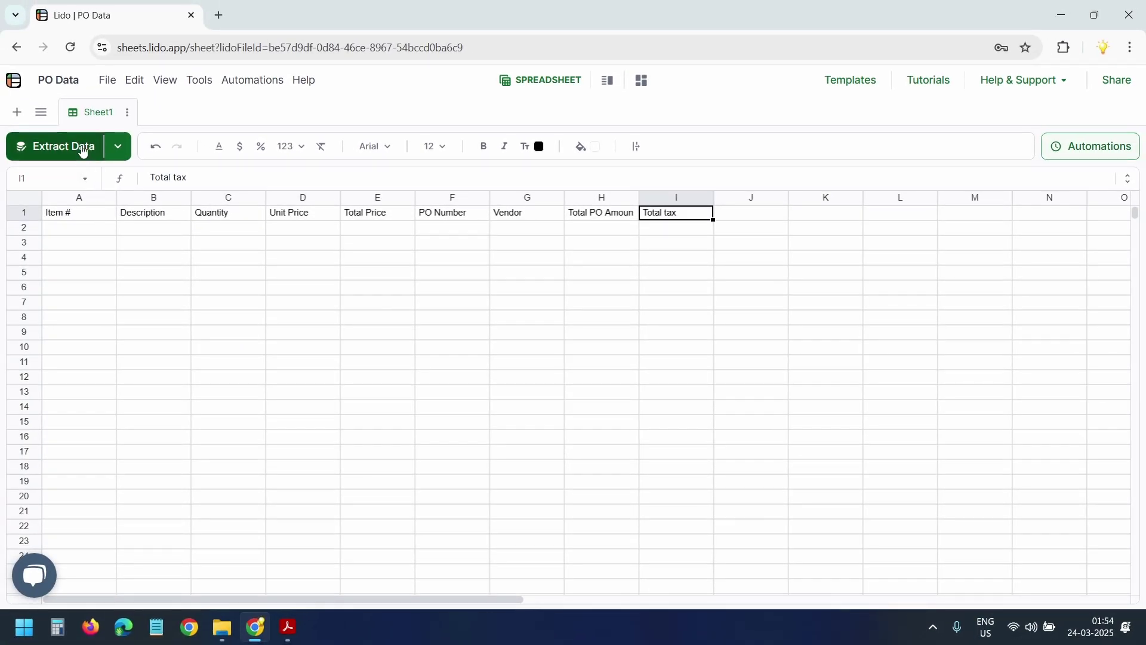
Step: Replace the extra instructions so PO Number, Vendor, Total PO Amount and Total Tax repeat per line item
left_click(83, 151)
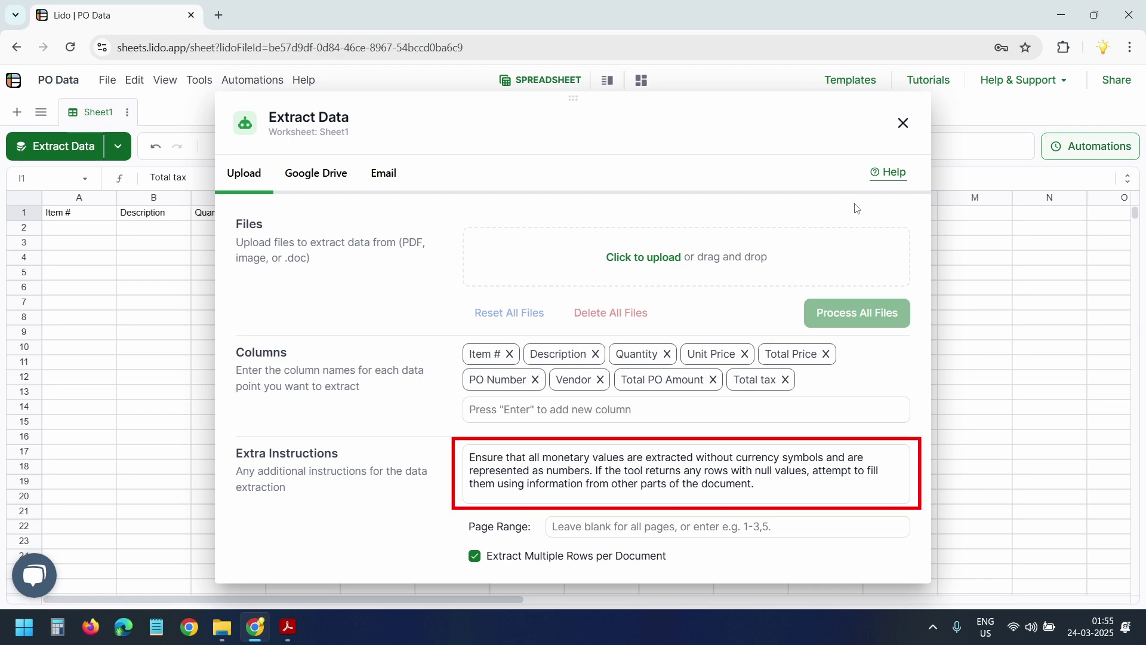
left_click_drag(772, 485, 466, 458)
key("BackSpace")
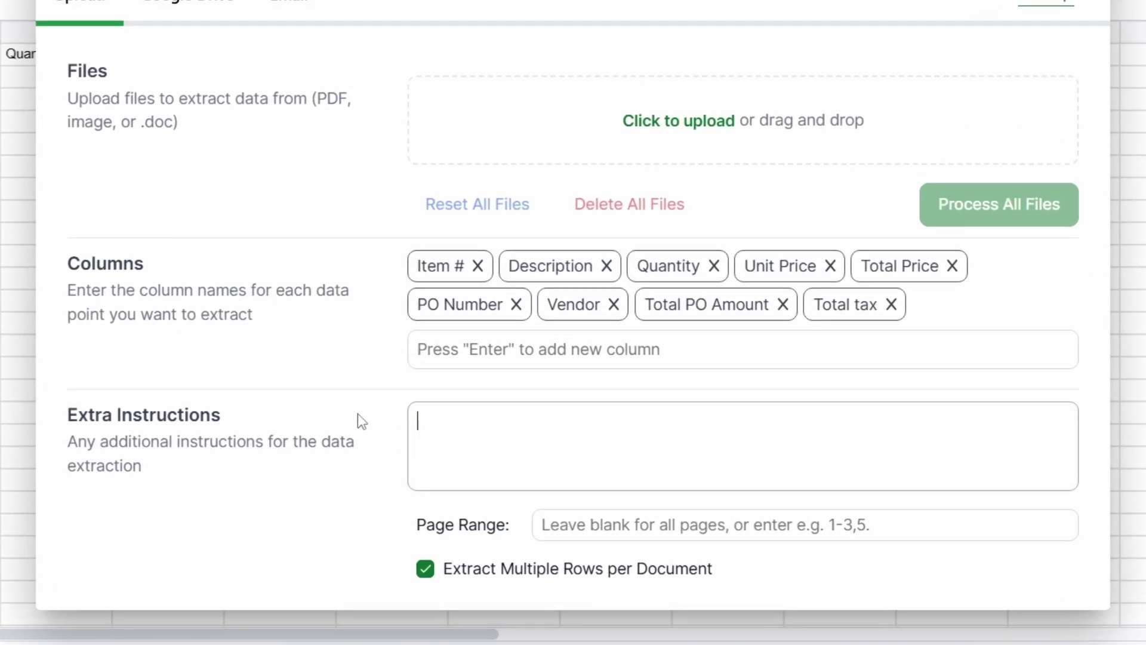
type("The 'P.O Number' and 'Vendor' are going to be the same for each line item in the purchase order. The 'Item Description', 'Item Quantity', 'Item Unit Price', and 'Item Total Price' are unique to each item ordered in the purchase order. The 'Total PO Amount' is the total dollar amount for the order and the 'Total Tax' is the total tax amount for the order -- and both these values should be the same for each output of each PO item.")
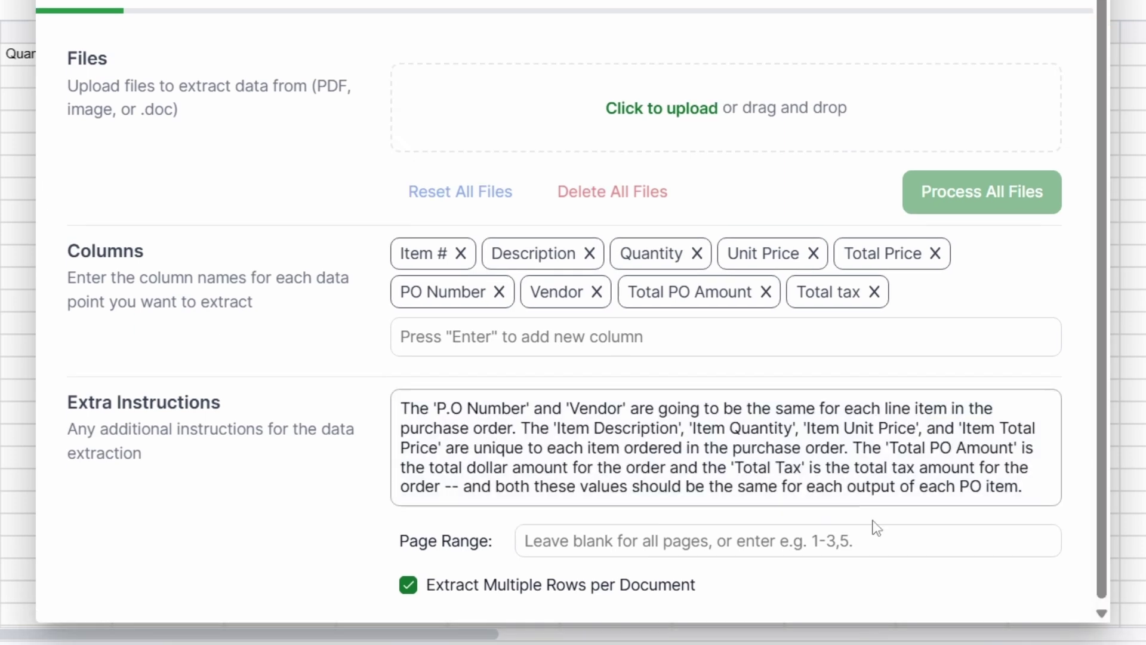
left_click_drag(890, 448, 1014, 448)
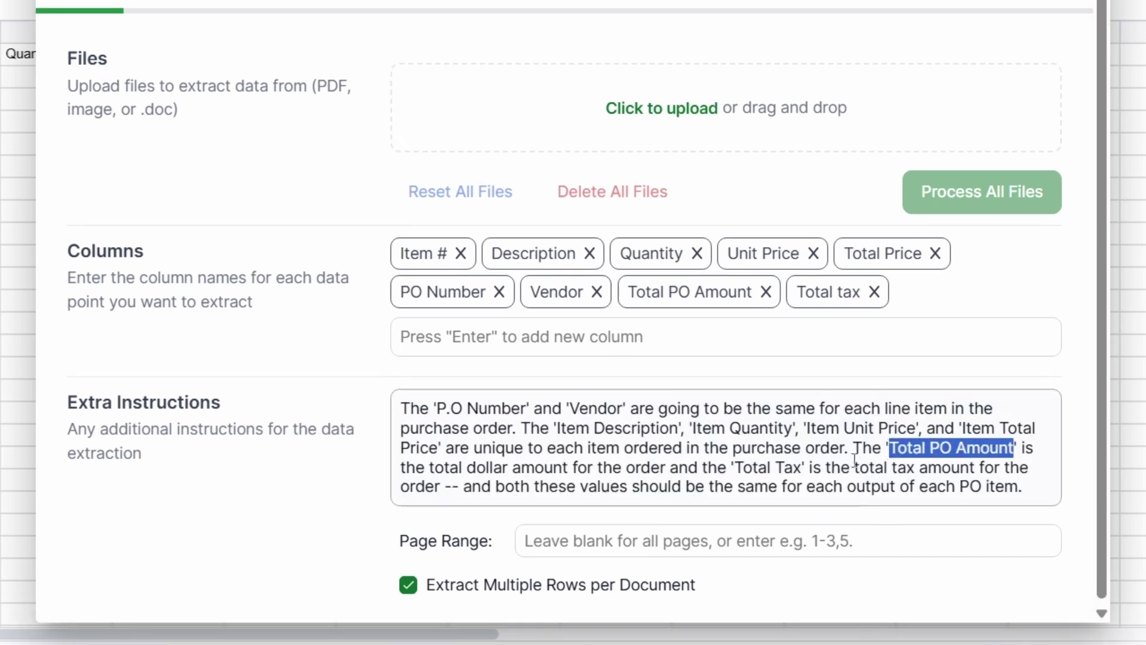
left_click_drag(735, 468, 1009, 486)
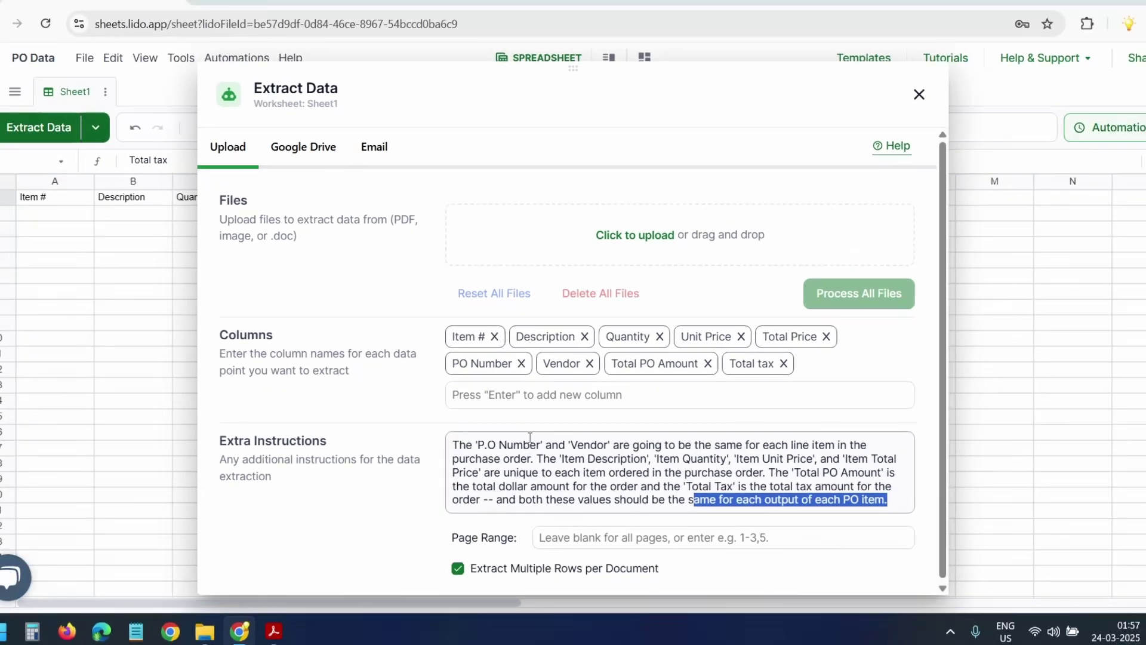
Step: Scroll the purchase order PDF in Acrobat to its order details, tax and total amount
key("alt+Tab")
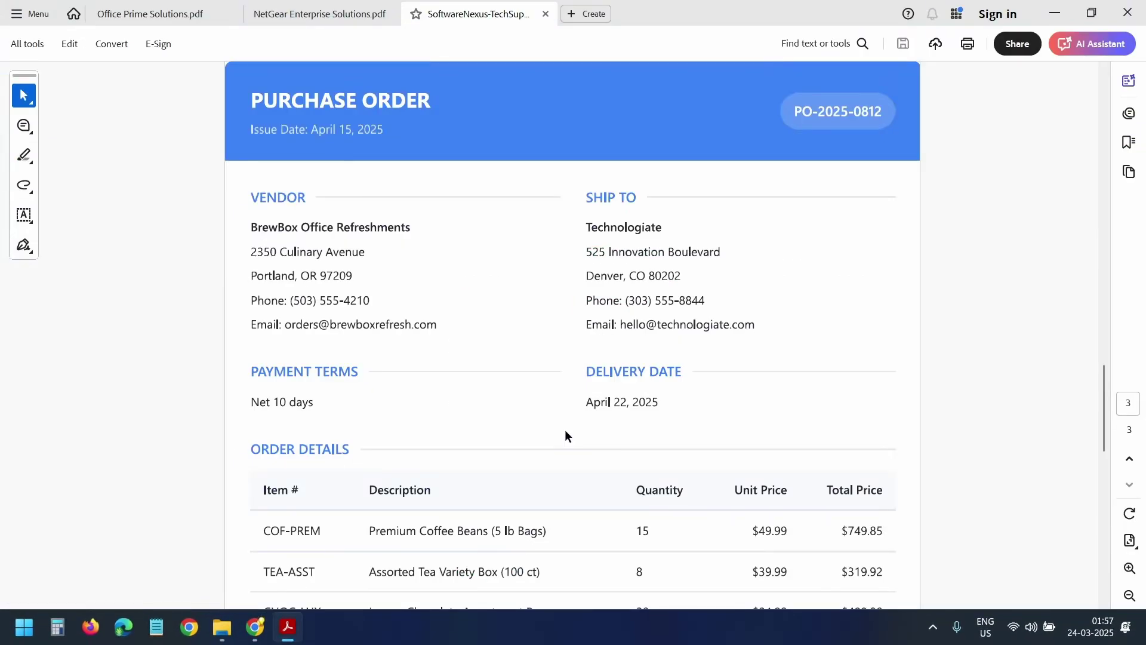
scroll(565, 434, "down", 5)
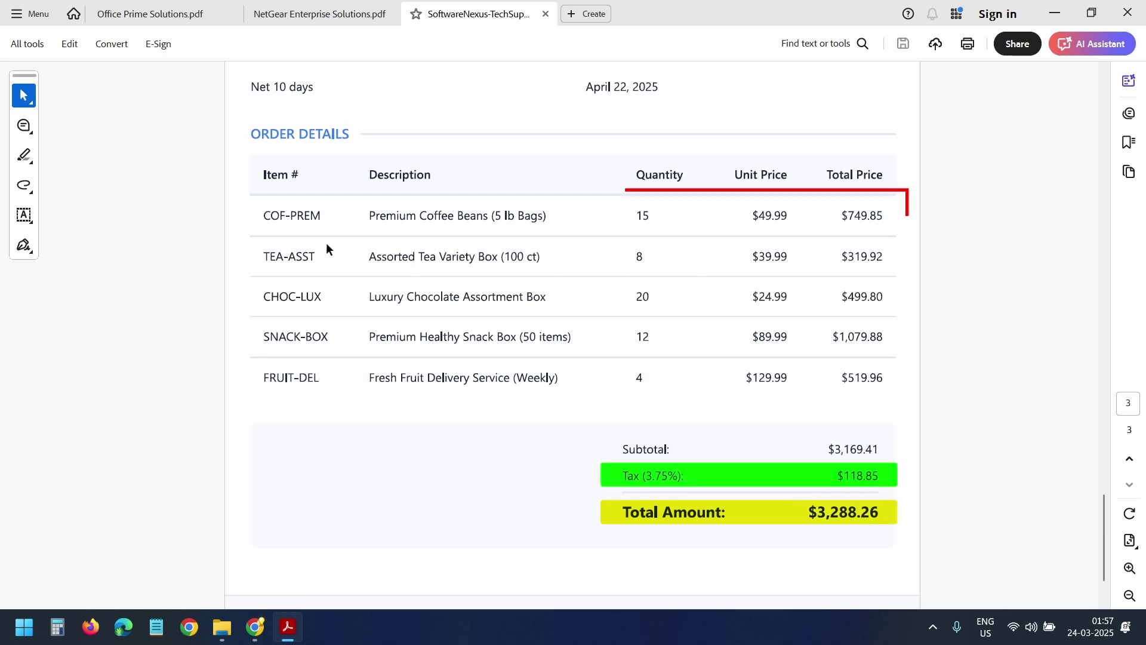
Step: Upload Office Prime Solutions.pdf and extract its four line items into the sheet
key("alt+Tab")
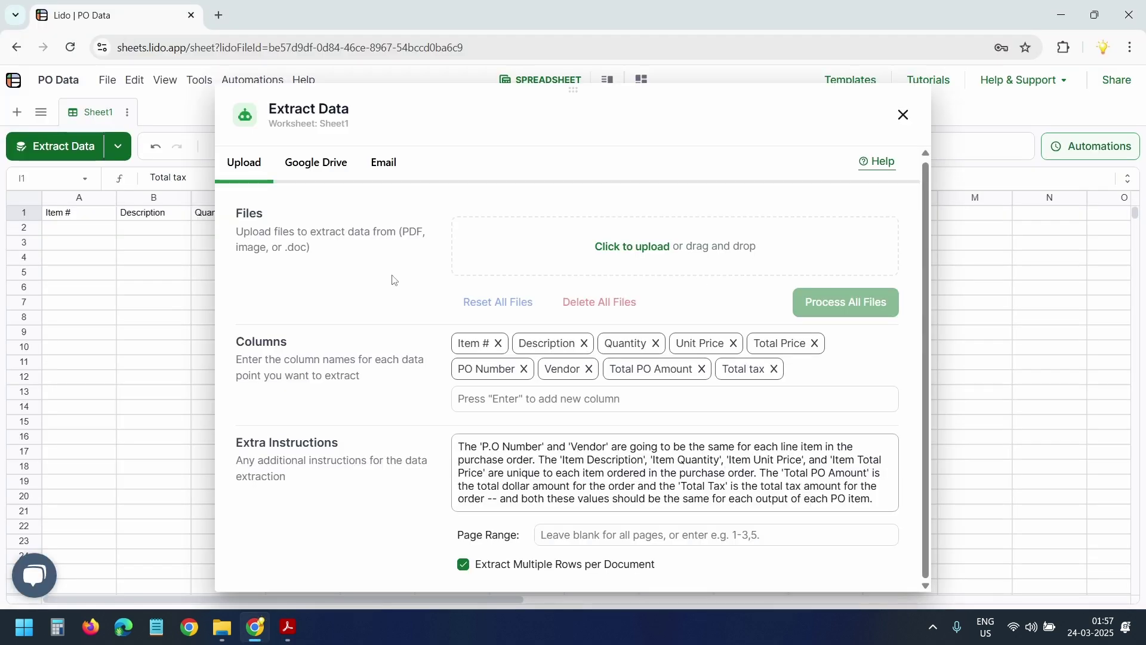
left_click(637, 254)
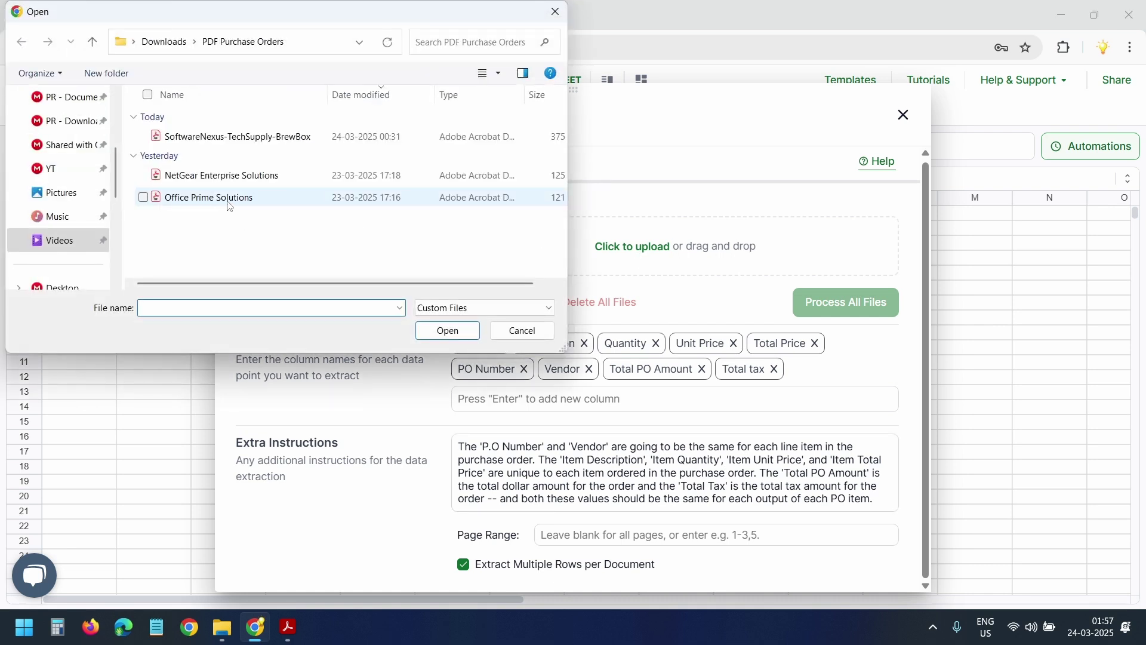
left_click(230, 203)
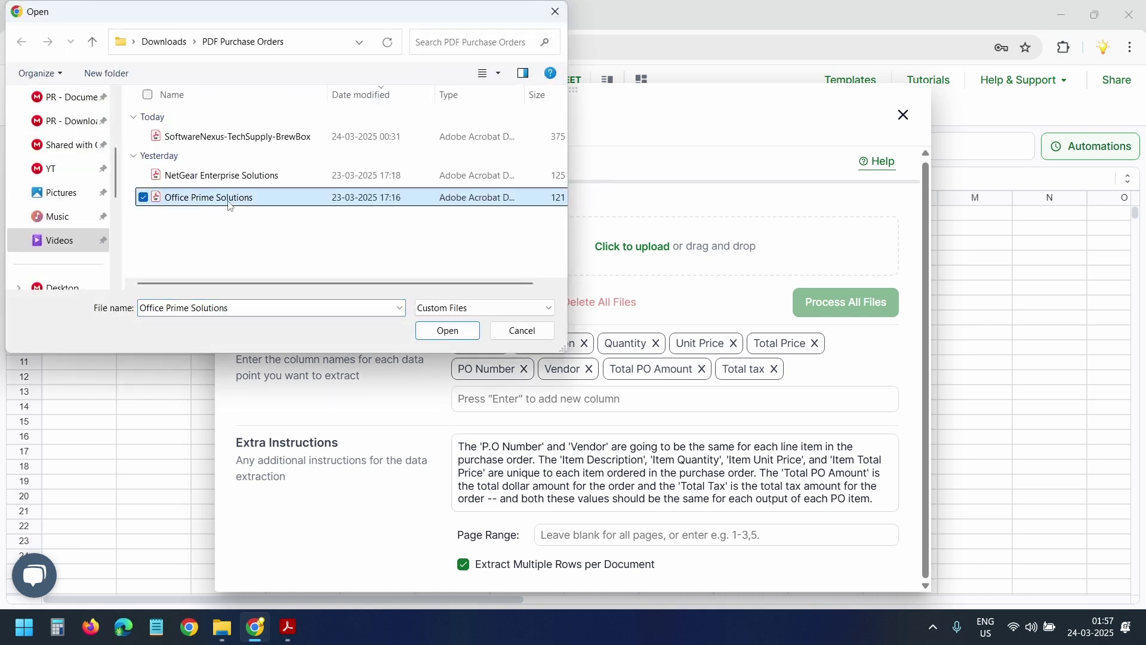
left_click(446, 330)
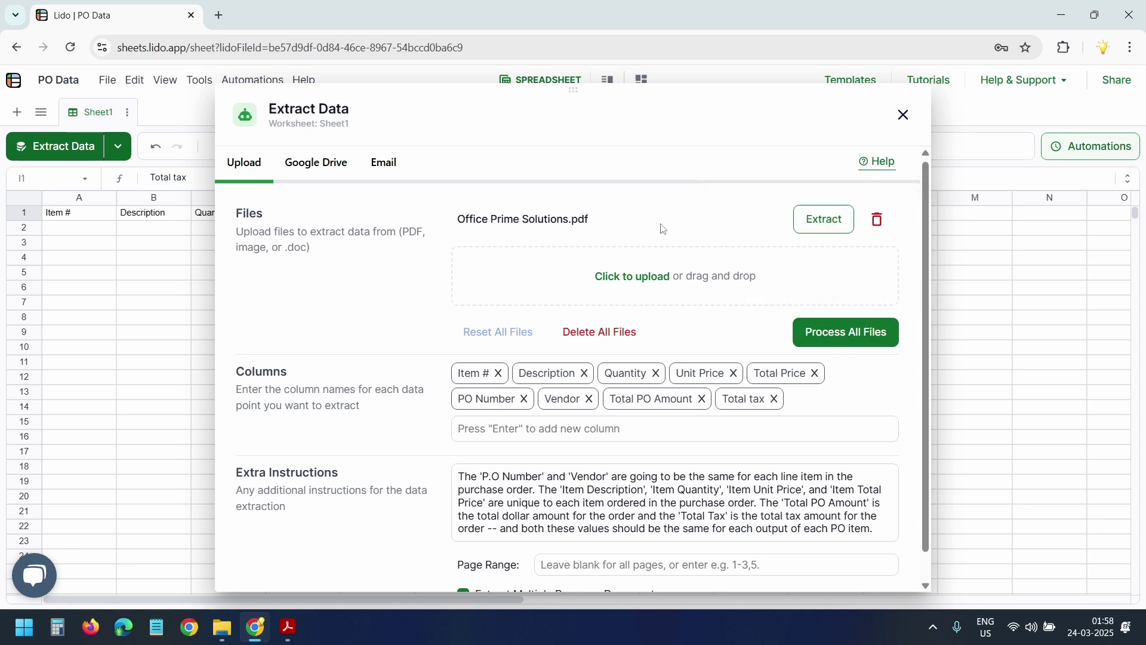
left_click(828, 222)
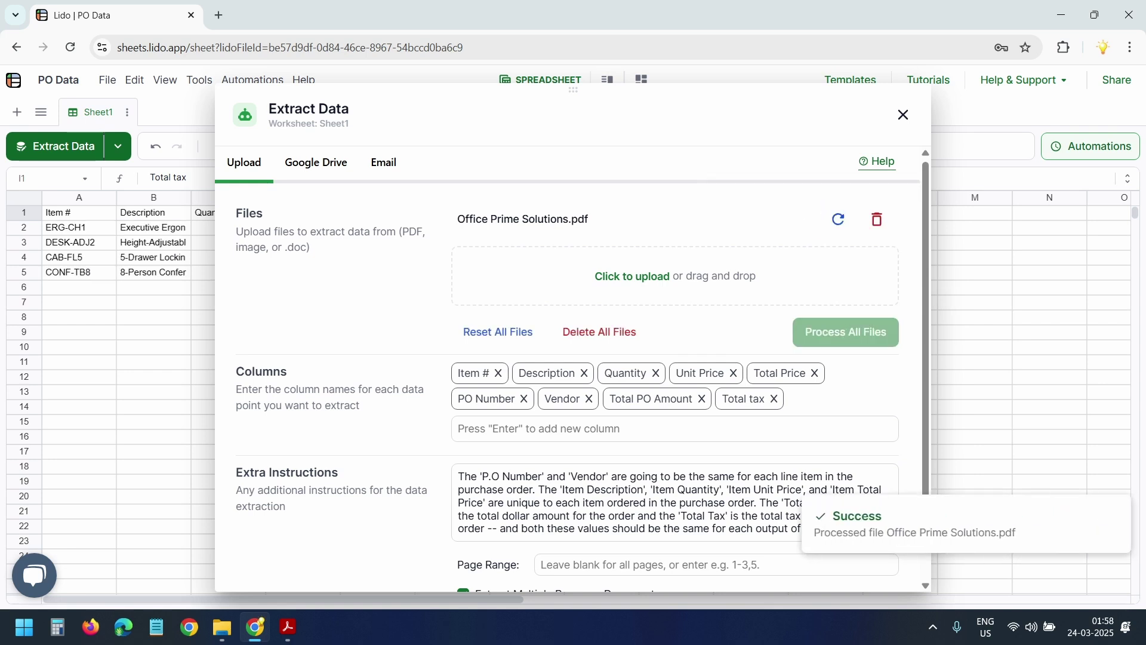
left_click(903, 115)
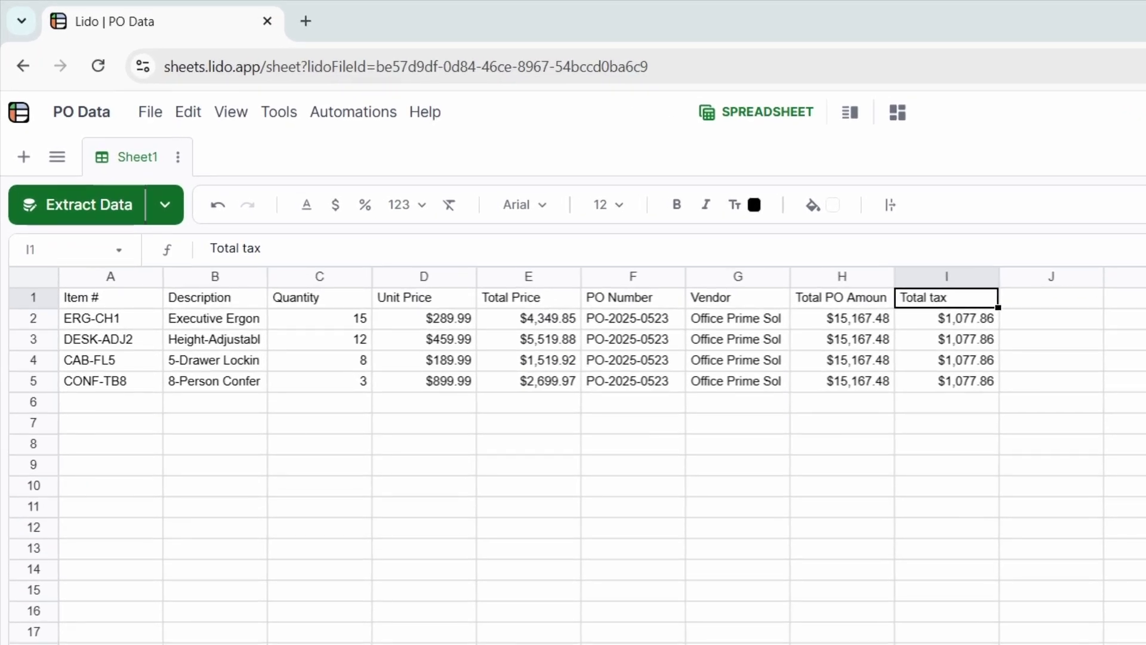
Step: Upload the NetGear and SoftwareNexus-TechSupply-BrewBox PDFs together and process all files
left_click(112, 214)
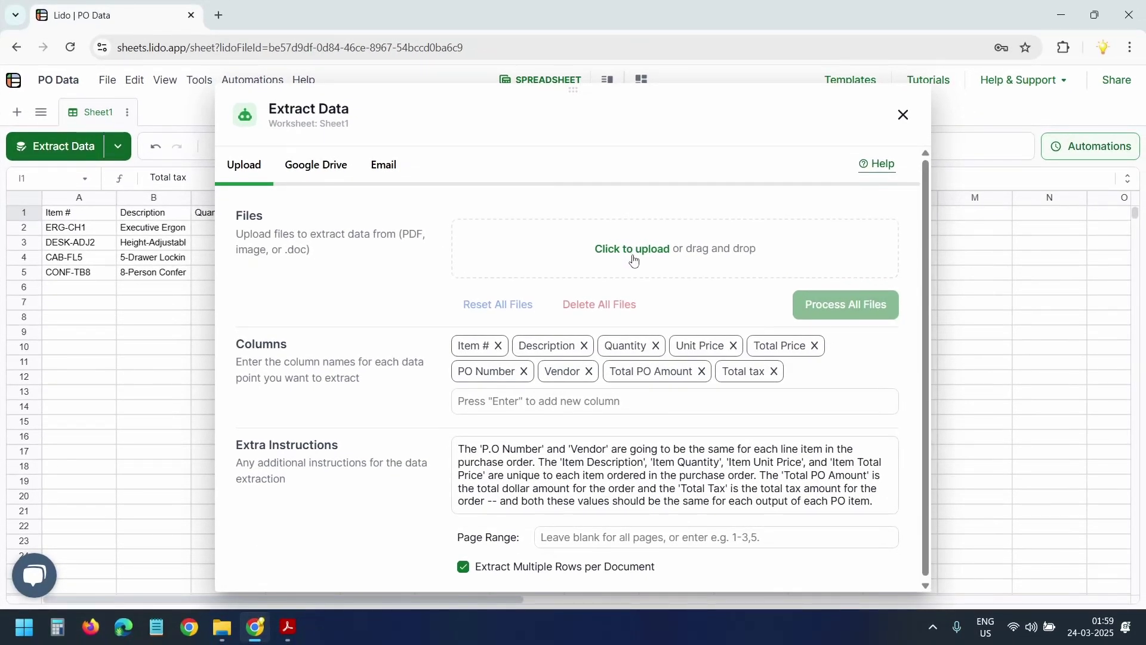
left_click(635, 260)
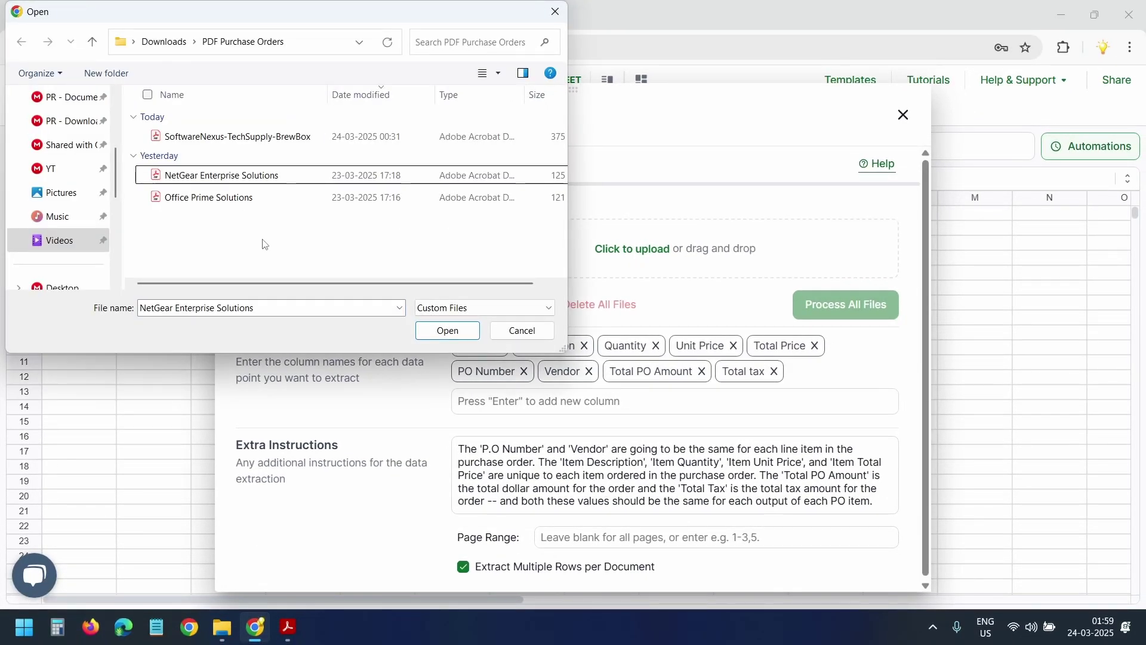
left_click(144, 175)
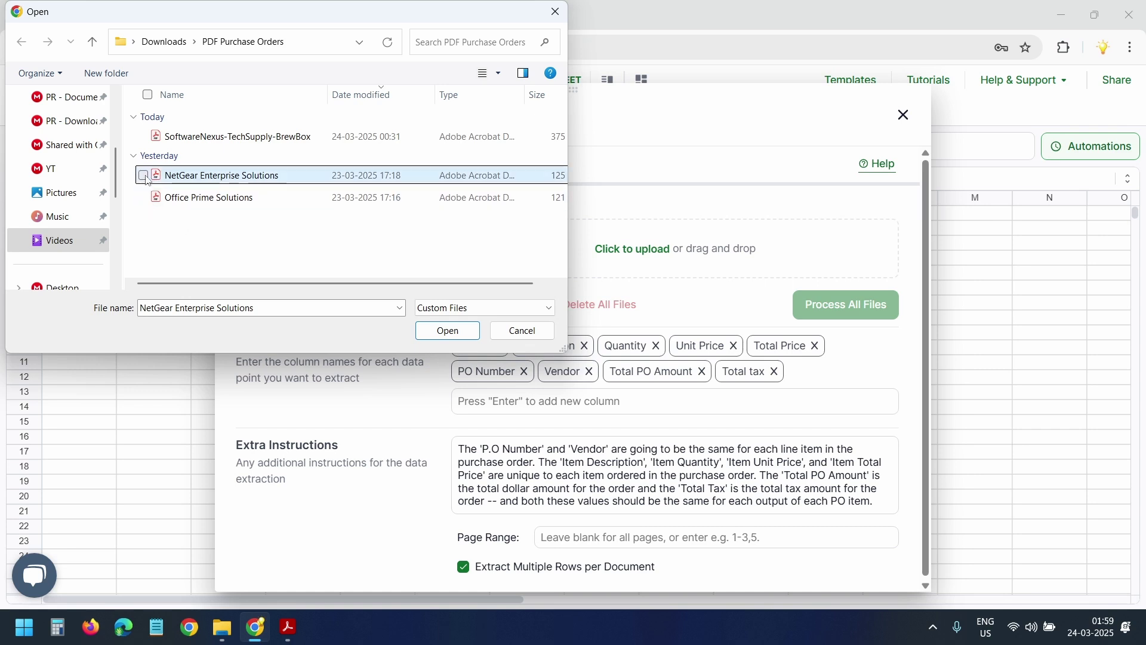
left_click(144, 136)
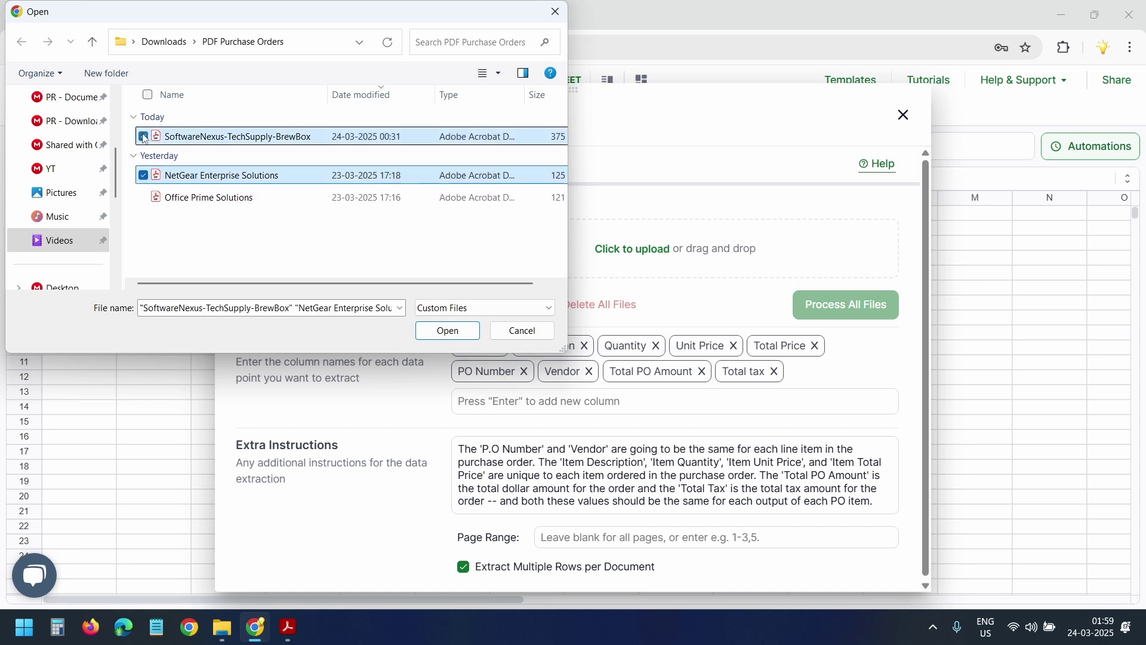
left_click(447, 331)
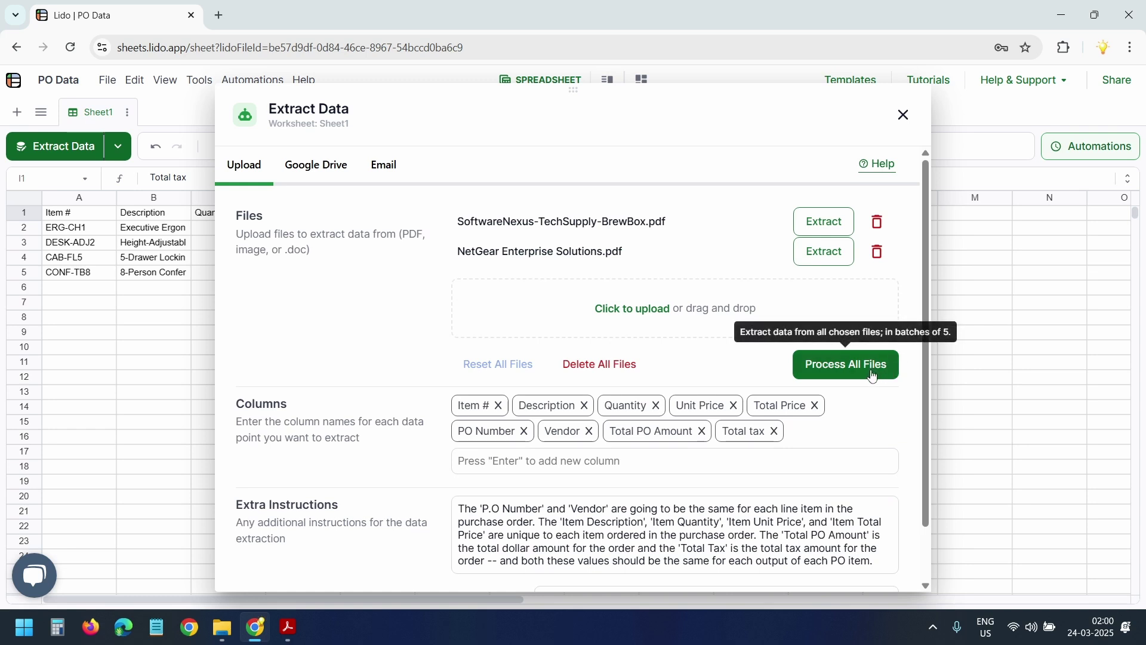
left_click(846, 365)
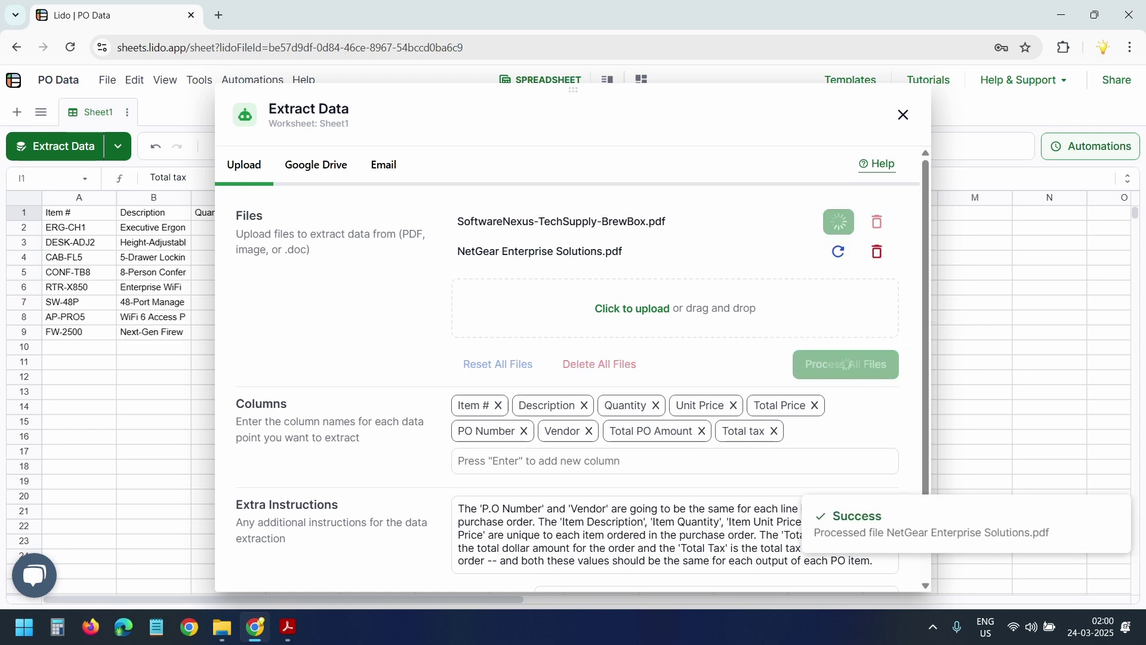
Step: Close the extractor and export the filled sheet's values to Excel as PO Data.xlsx
left_click(904, 114)
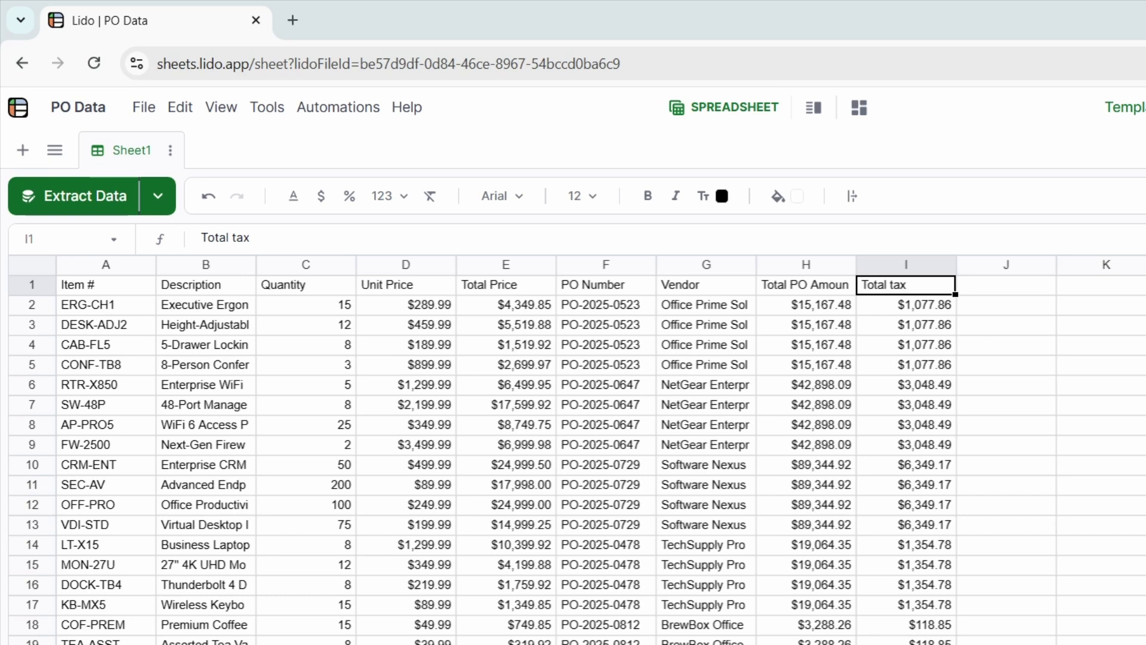
left_click(1144, 364)
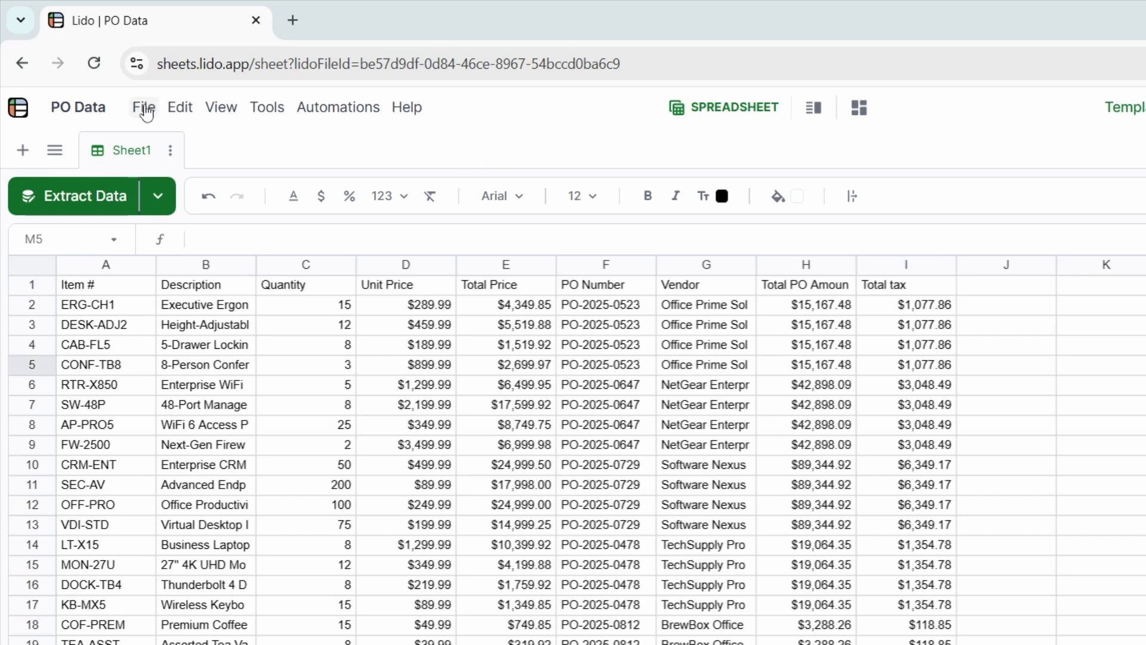
left_click(143, 108)
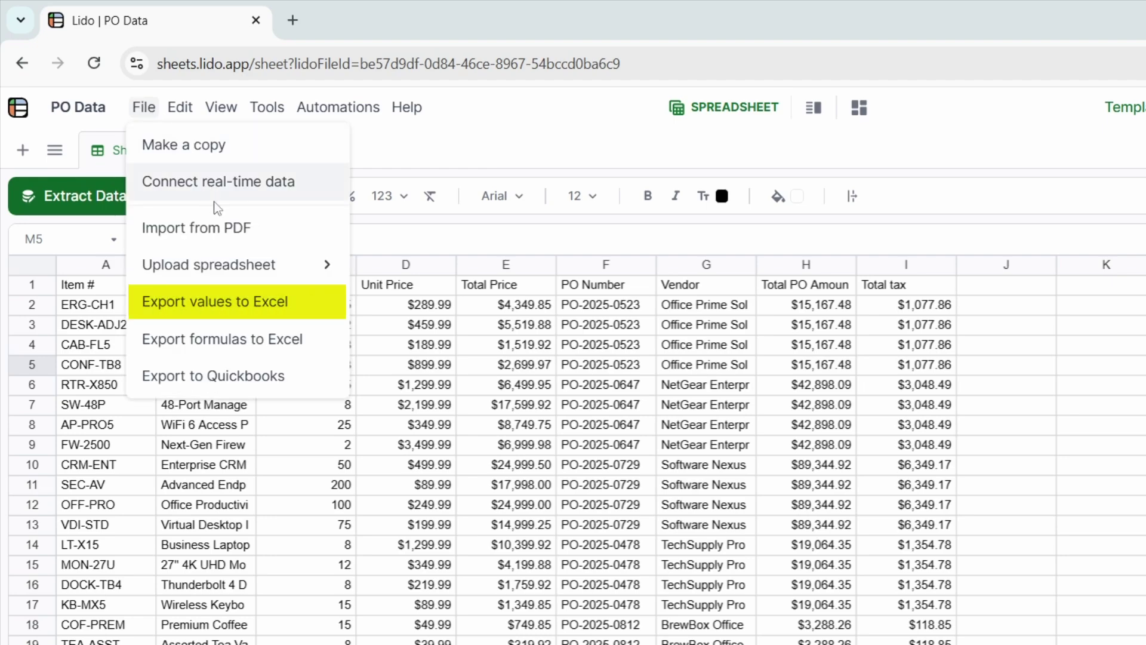
left_click(226, 312)
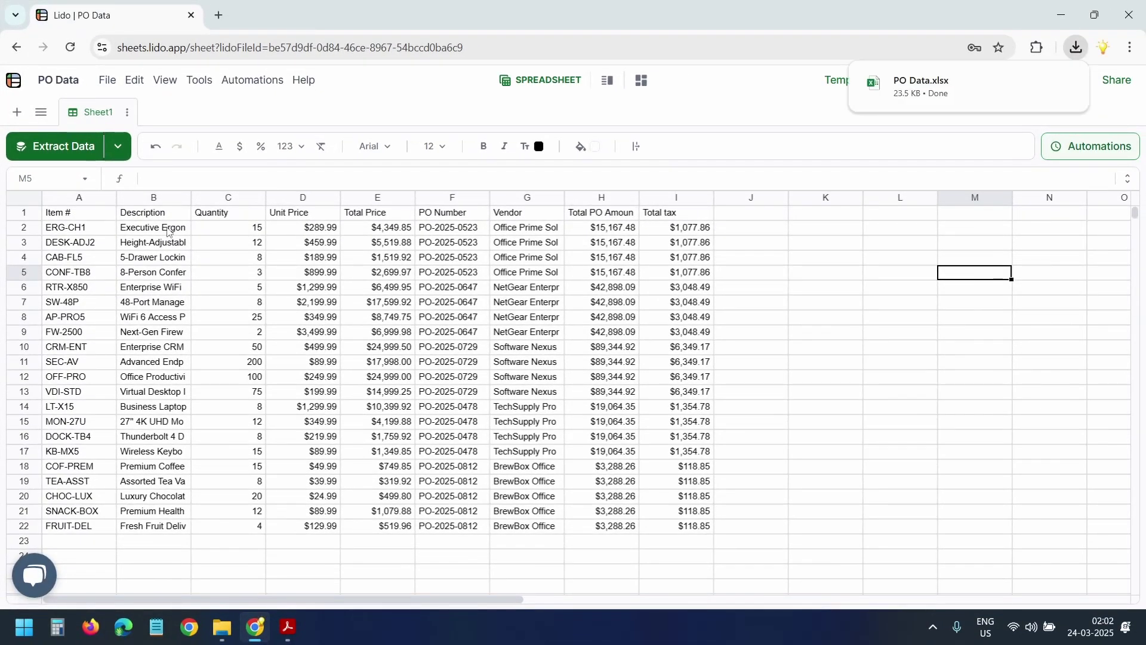
Step: Open PO Data.xlsx in Excel, enable editing, and autofit all columns to show the 21 line items
left_click(930, 96)
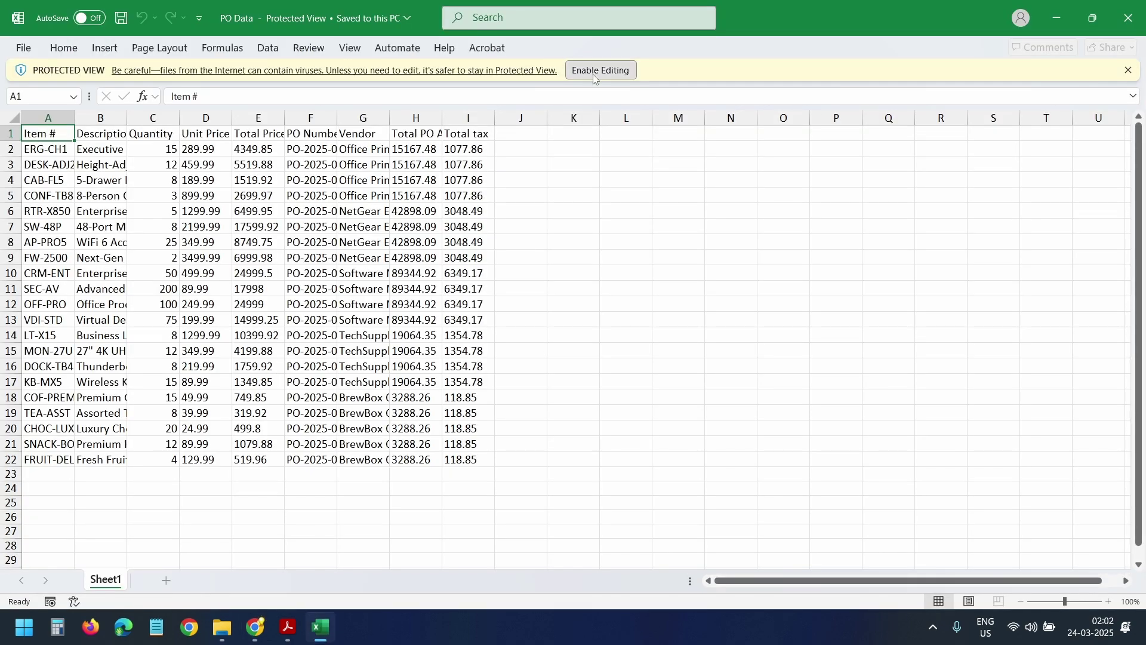
left_click(606, 72)
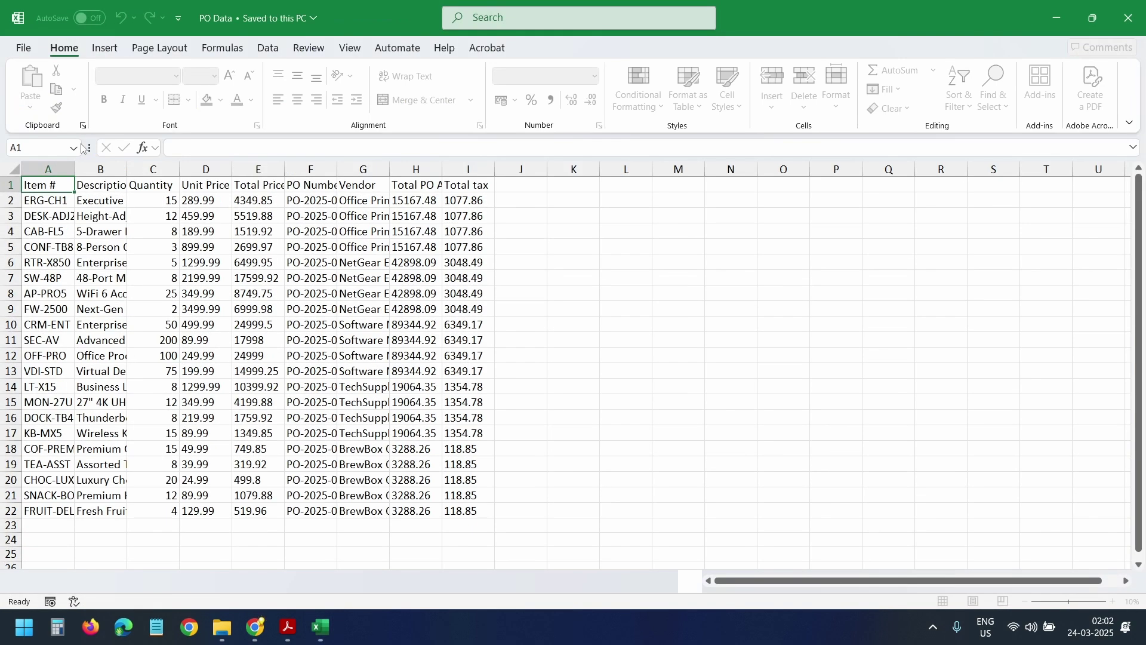
key("ctrl+a")
double_click(75, 169)
left_click(923, 310)
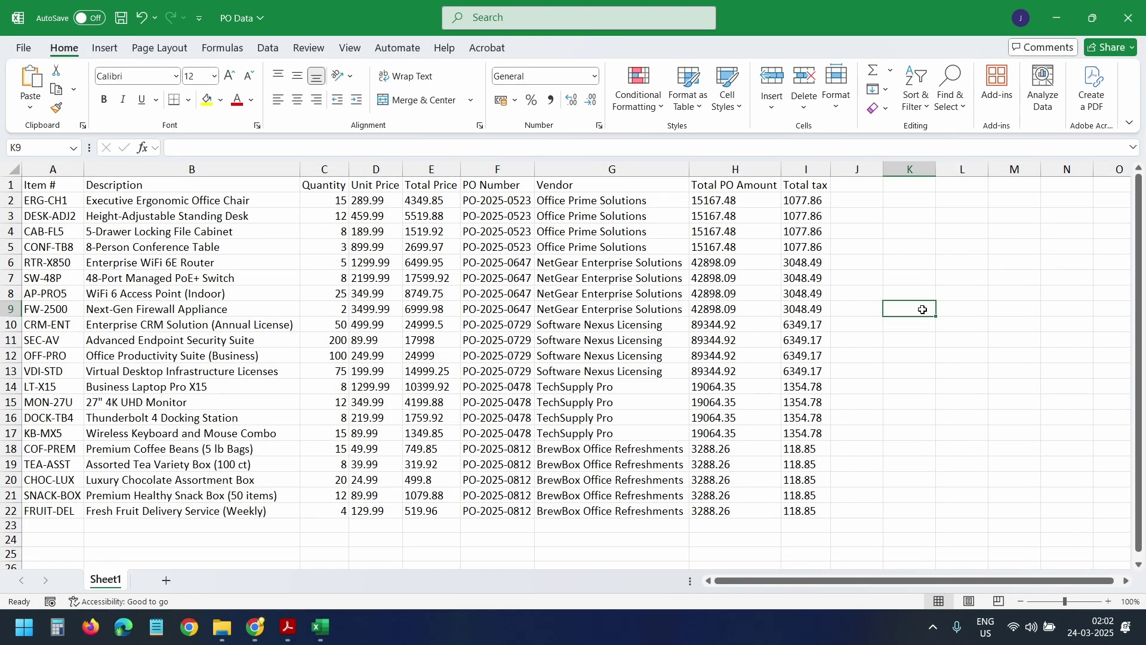